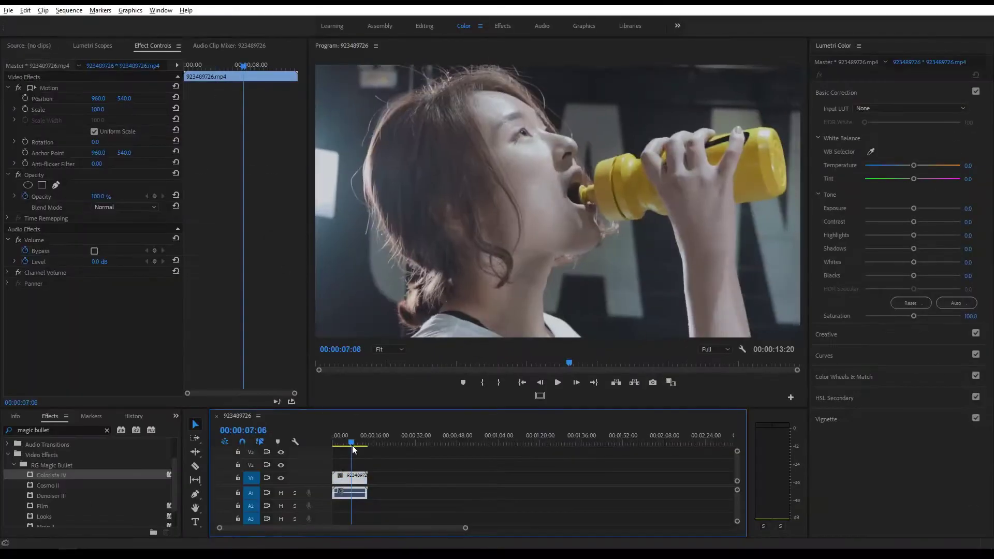
# Play the gym clip from its start, then return the playhead to 00:00:08:12.
pyautogui.click(334, 444)
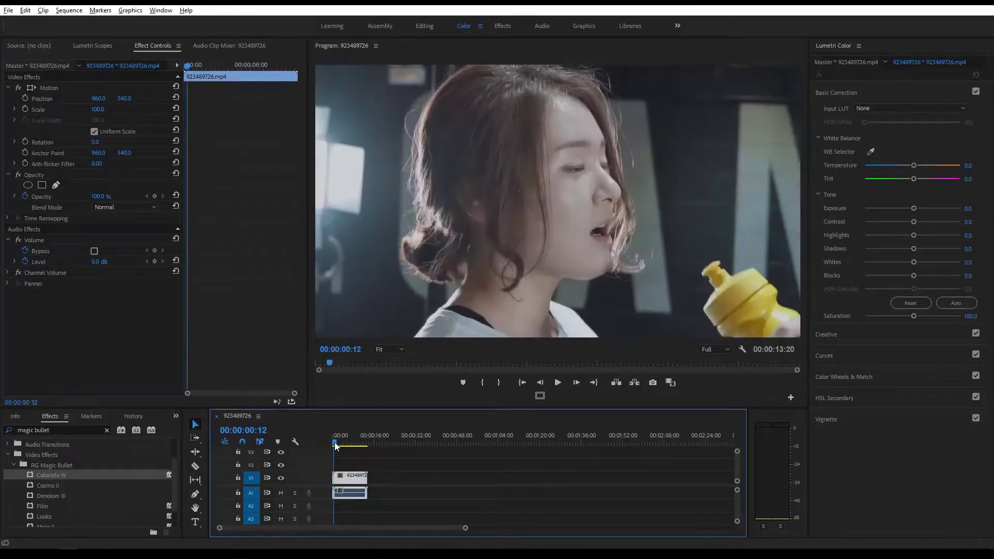
pyautogui.press('space')
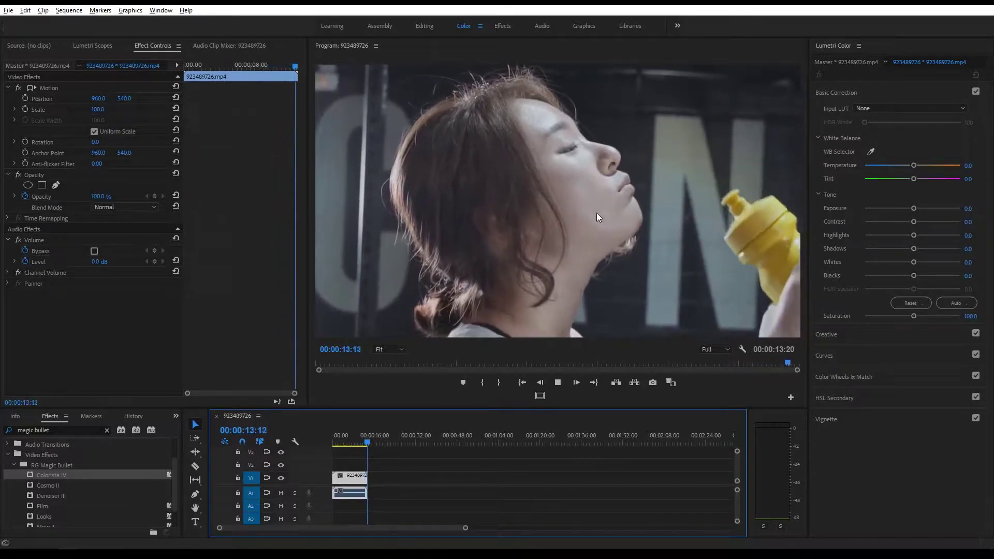
pyautogui.moveTo(367, 444); pyautogui.dragTo(354, 445)
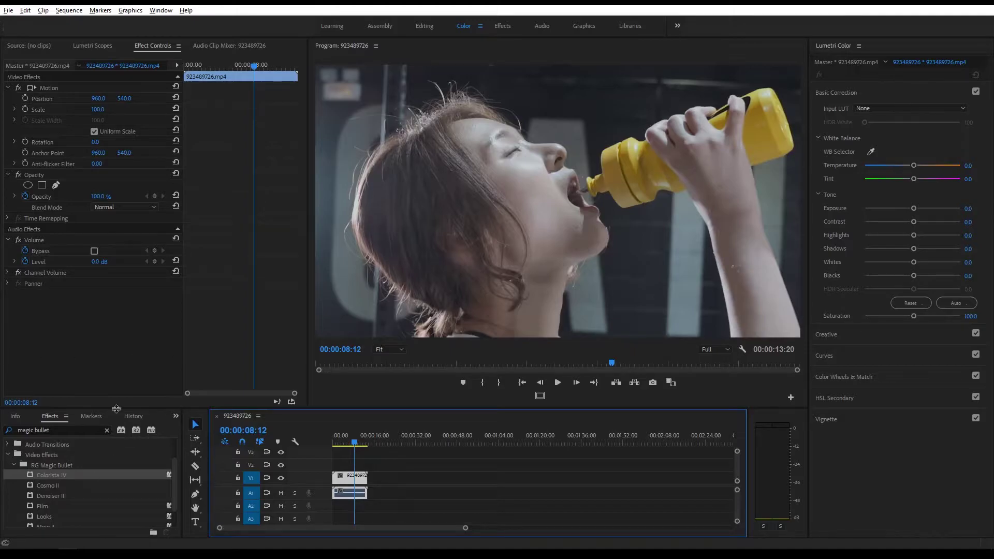
# Apply Magic Bullet Colorista IV from the Effects panel to the gym clip on V1.
pyautogui.click(20, 430)
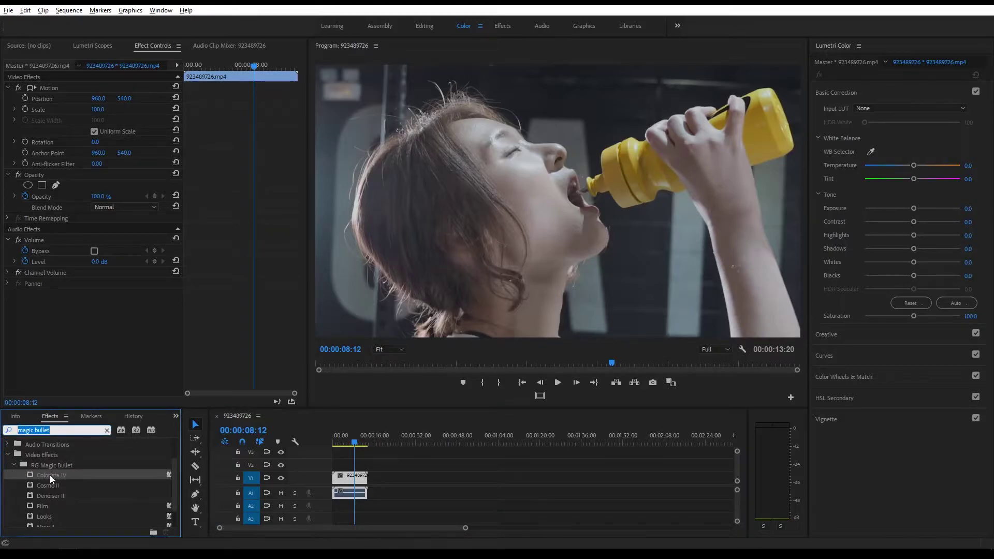
pyautogui.moveTo(49, 474); pyautogui.dragTo(349, 476)
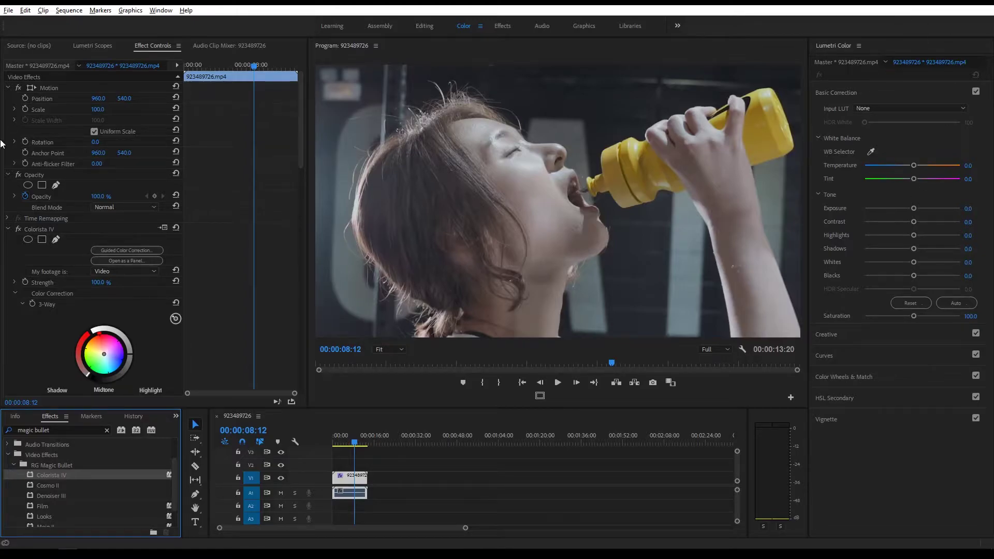
# Open Colorista IV's controls as a separate panel and widen it to show the colour wheels.
pyautogui.click(120, 260)
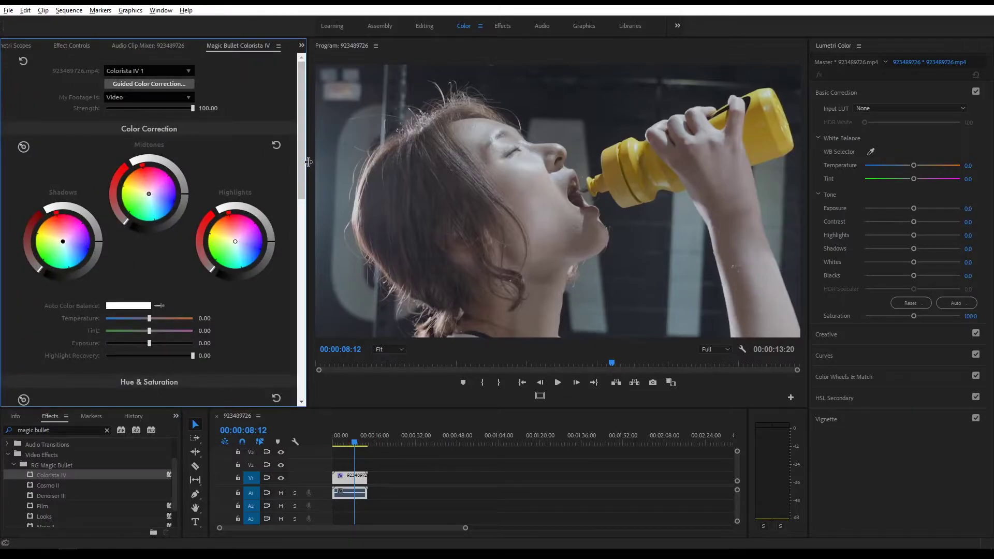
pyautogui.moveTo(308, 162)
pyautogui.mouseDown()
pyautogui.moveTo(420, 173)
pyautogui.moveTo(259, 179)
pyautogui.moveTo(336, 178)
pyautogui.mouseUp()
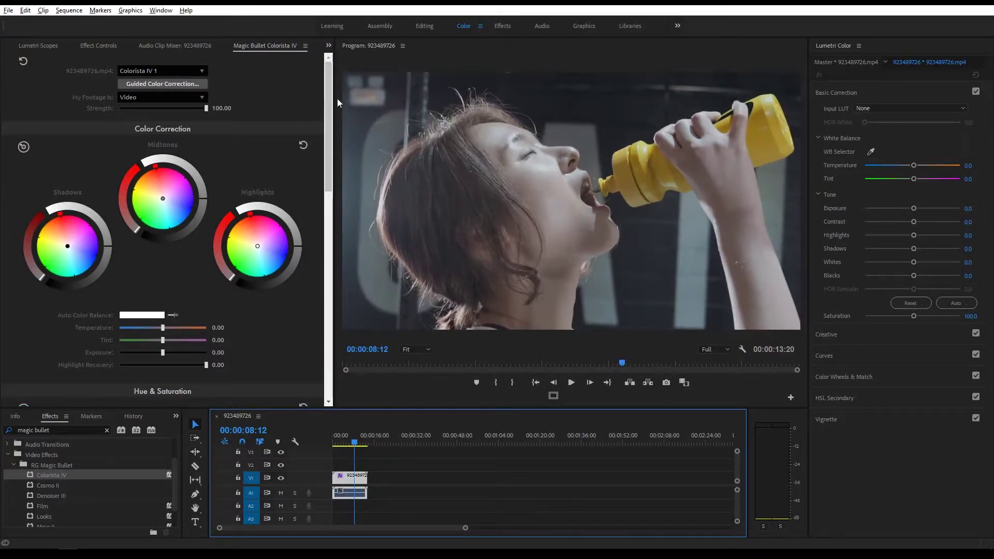
pyautogui.moveTo(328, 98)
pyautogui.mouseDown()
pyautogui.moveTo(328, 268)
pyautogui.moveTo(338, 90)
pyautogui.mouseUp()
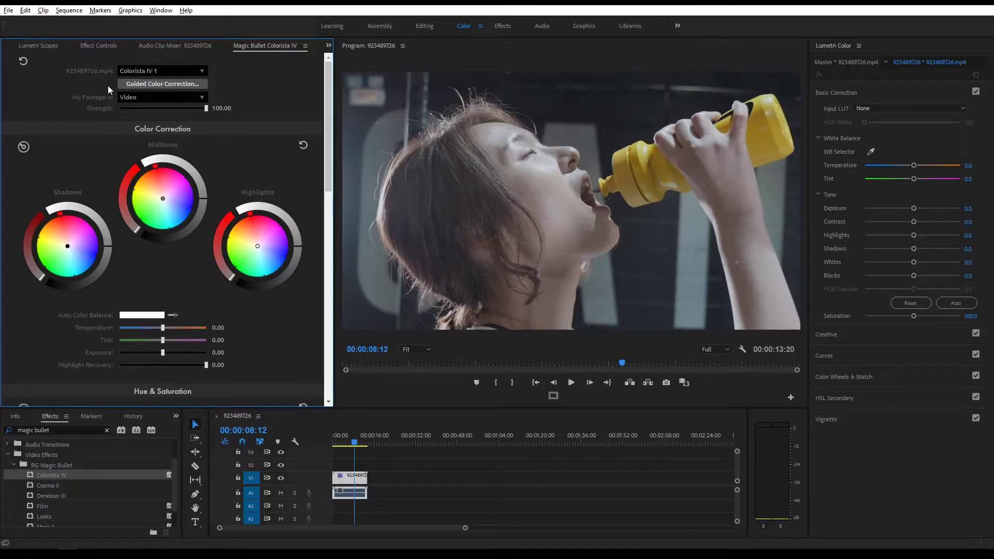
# Launch Guided Color Correction full screen and choose video as the footage color space.
pyautogui.click(169, 86)
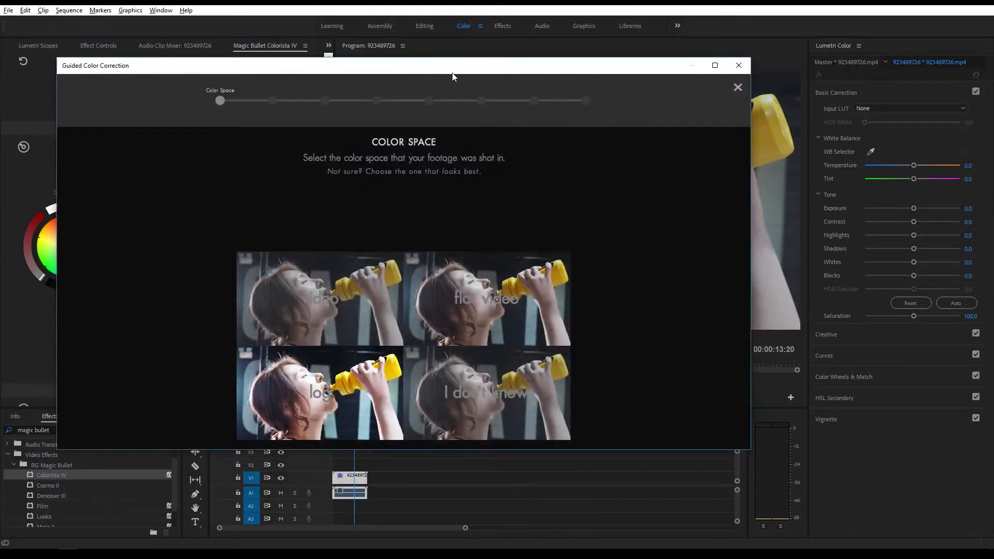
pyautogui.doubleClick(462, 69)
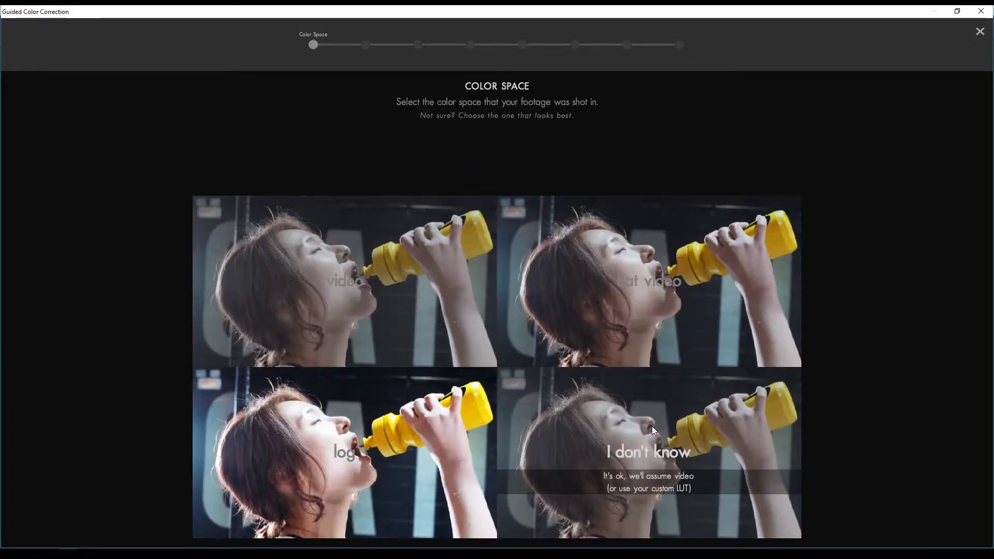
pyautogui.click(366, 251)
# Set the Black Levels point just above shadow clipping, then advance to White Levels.
pyautogui.click(606, 158)
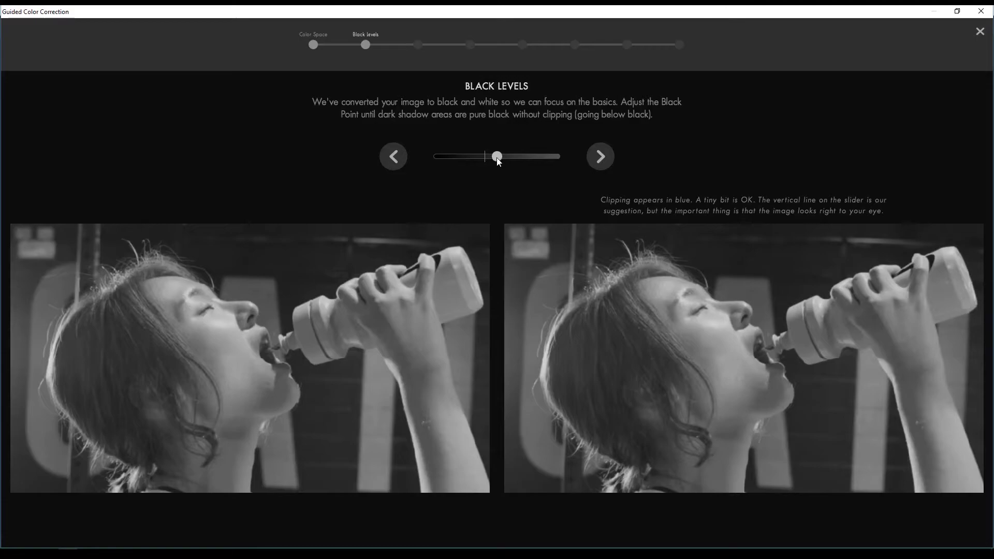
pyautogui.moveTo(497, 157); pyautogui.dragTo(487, 157)
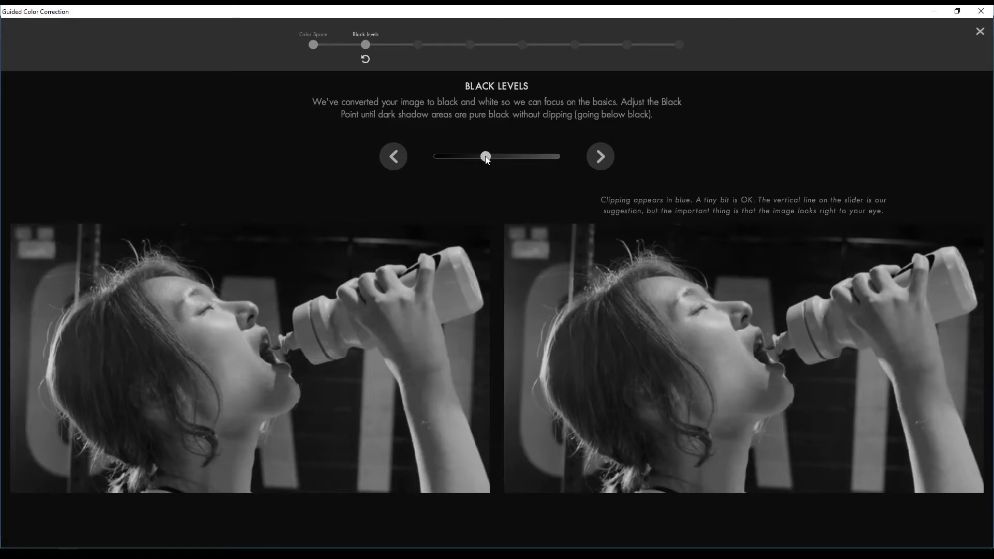
pyautogui.moveTo(488, 159); pyautogui.dragTo(478, 157)
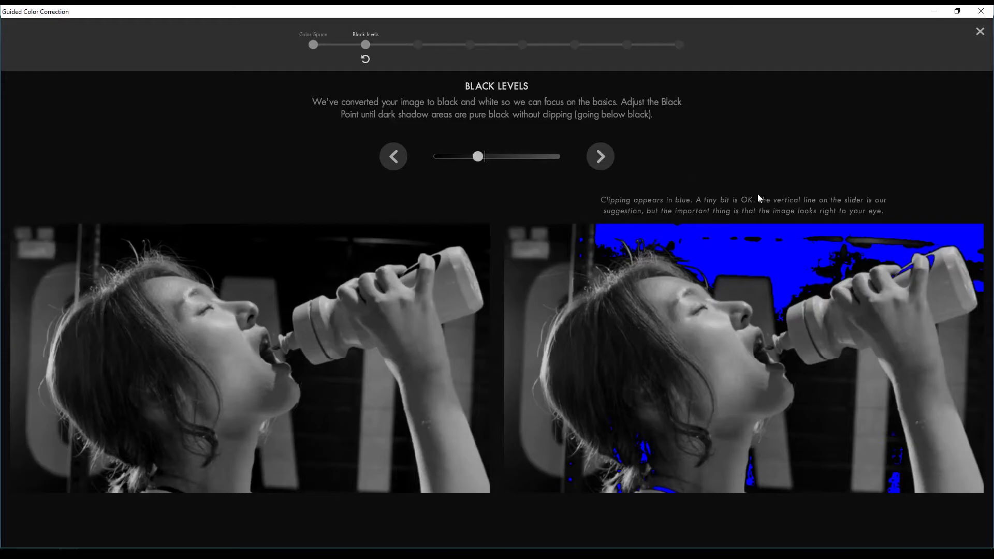
pyautogui.moveTo(478, 157); pyautogui.dragTo(487, 159)
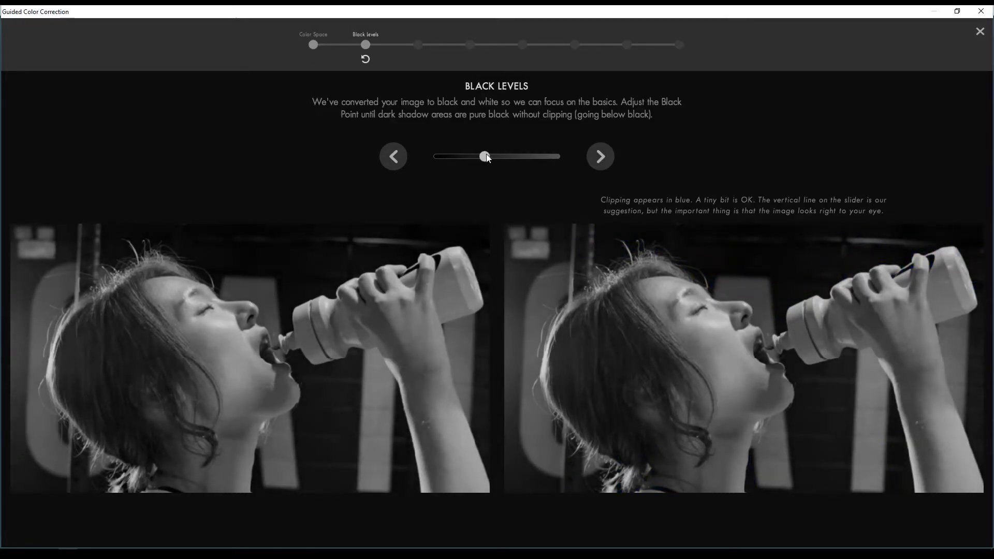
pyautogui.click(605, 156)
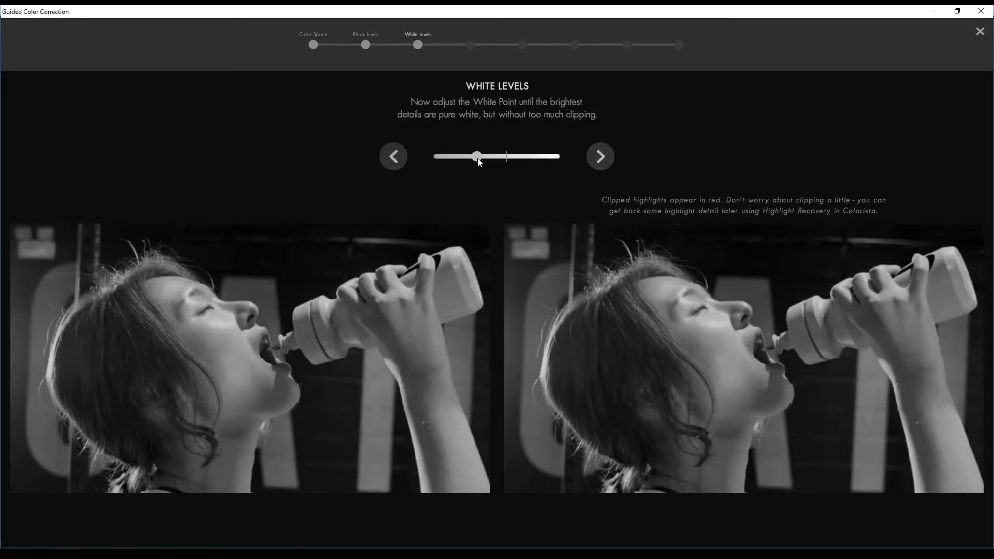
# Fine-tune the white point until highlights barely clip, then advance to the Midtones step.
pyautogui.moveTo(476, 159); pyautogui.dragTo(500, 163)
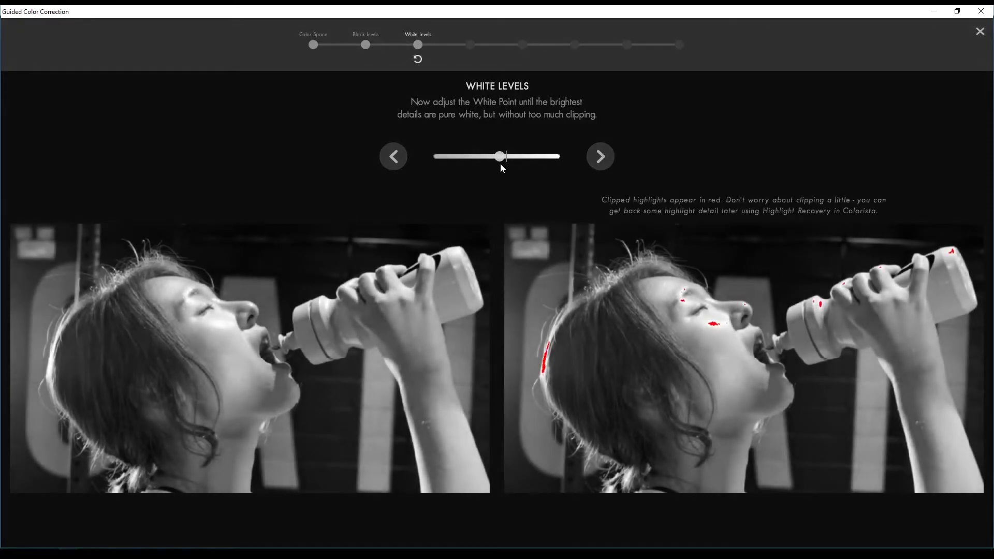
pyautogui.moveTo(500, 163); pyautogui.dragTo(496, 162)
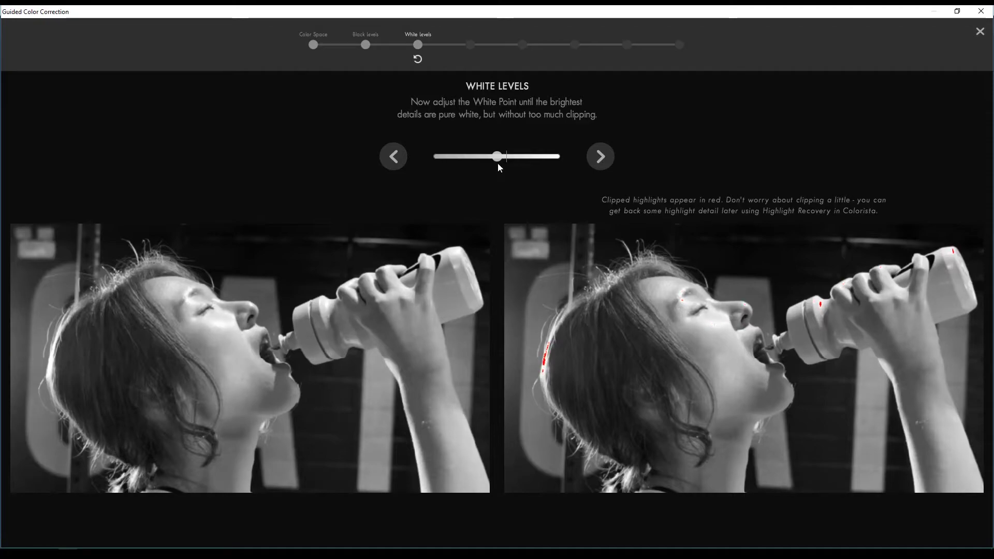
pyautogui.moveTo(496, 163); pyautogui.dragTo(501, 162)
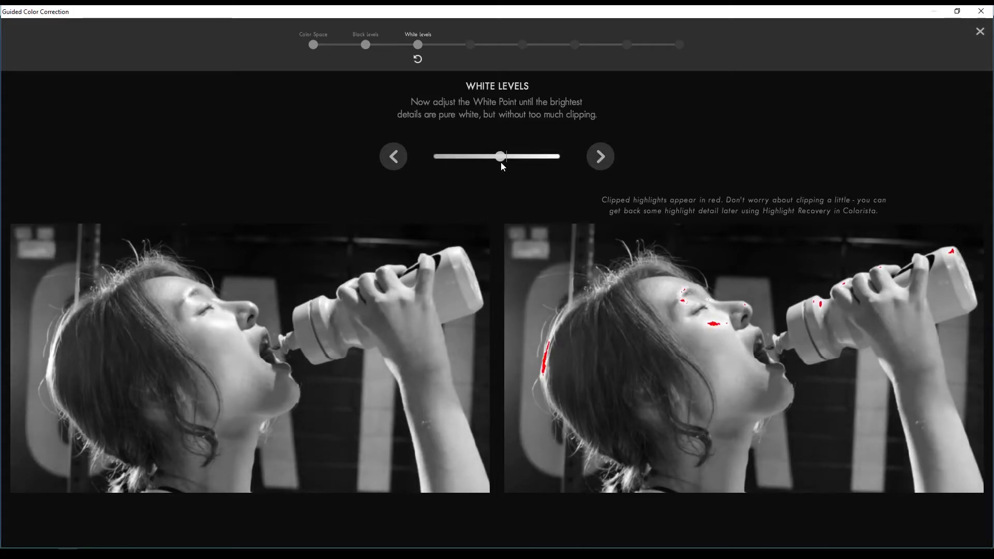
pyautogui.moveTo(501, 163); pyautogui.dragTo(499, 163)
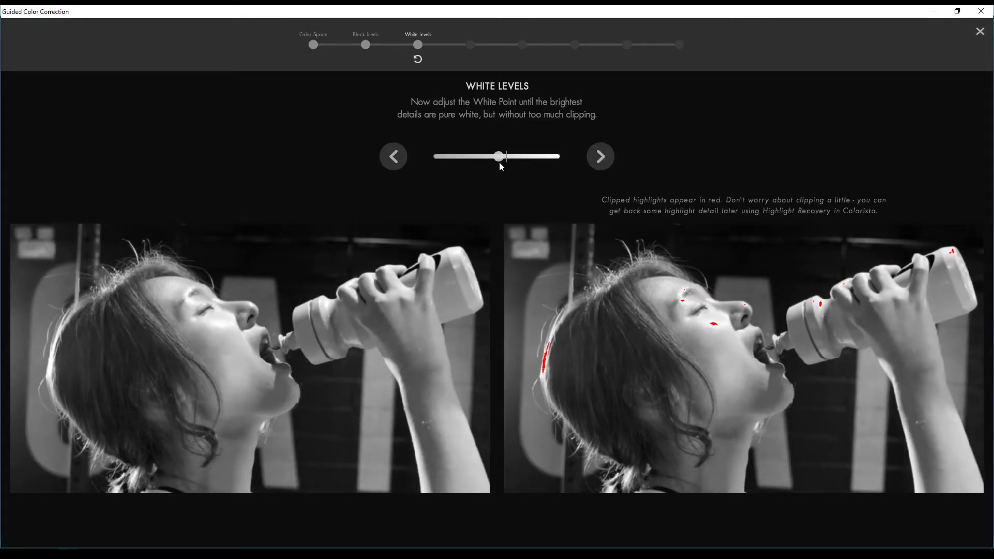
pyautogui.click(600, 155)
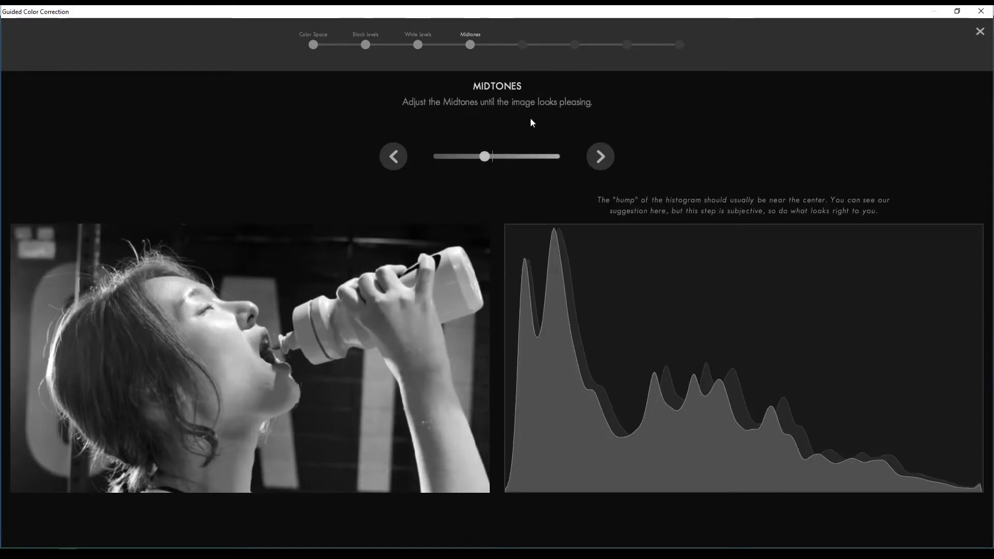
# Brighten the midtones slightly and lower the contrast a little, advancing to Saturation.
pyautogui.moveTo(490, 159); pyautogui.dragTo(495, 160)
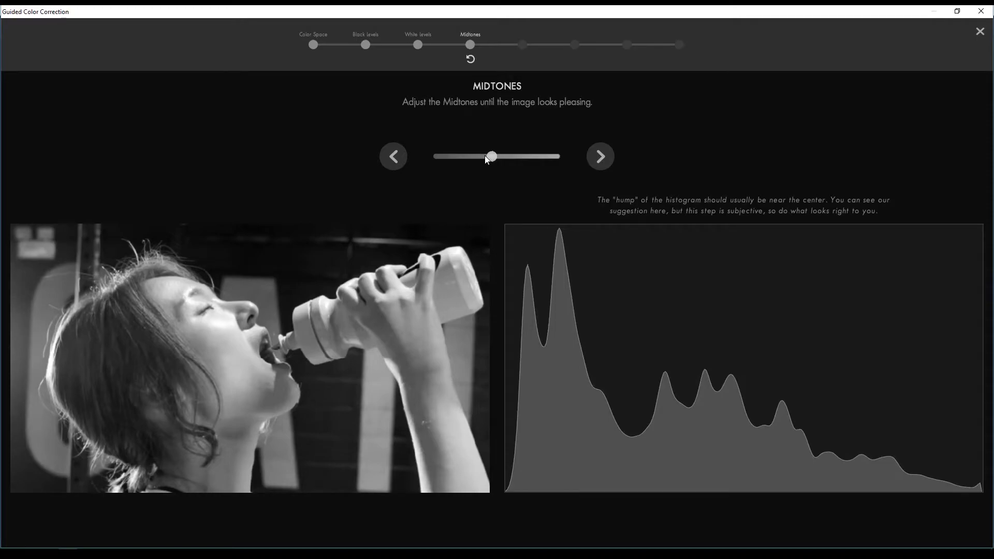
pyautogui.click(599, 156)
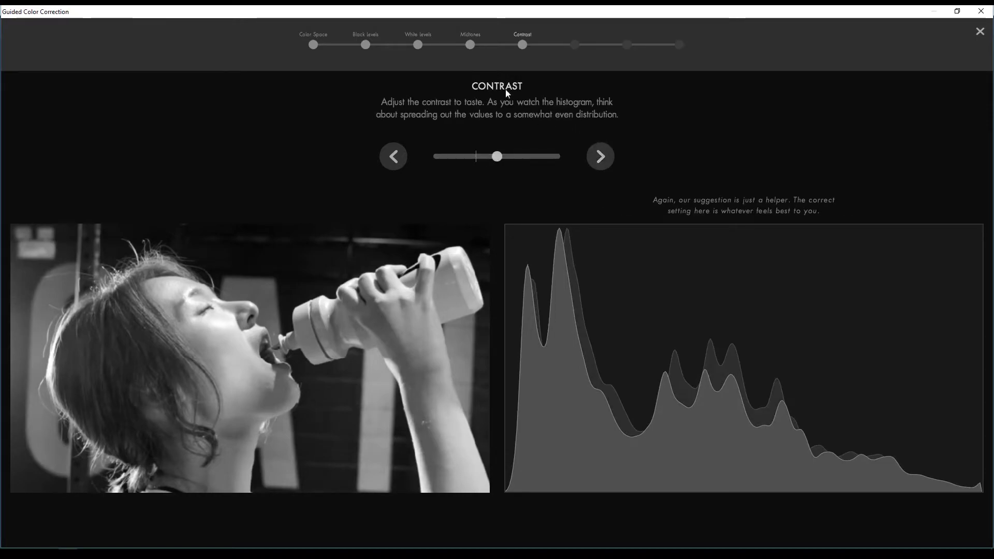
pyautogui.moveTo(497, 156); pyautogui.dragTo(474, 160)
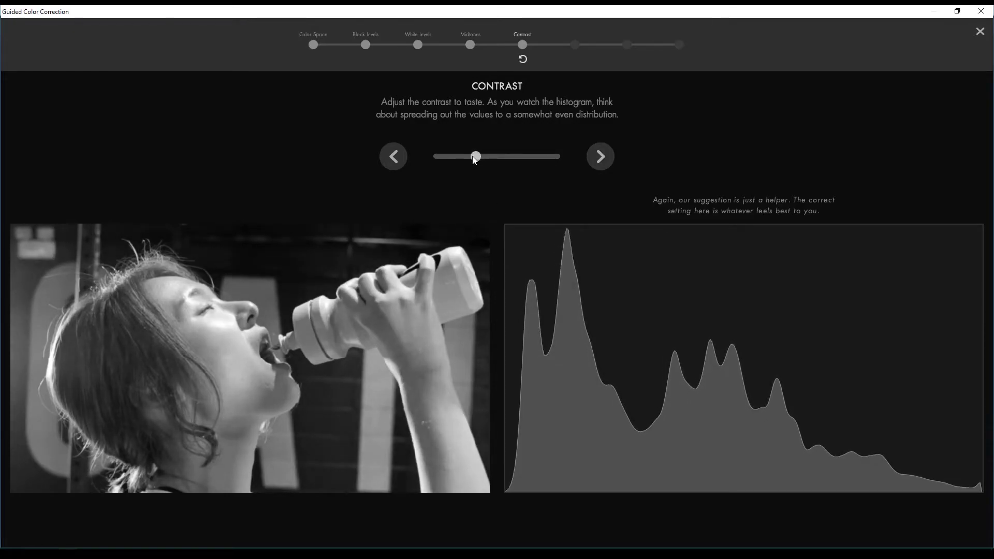
pyautogui.click(603, 161)
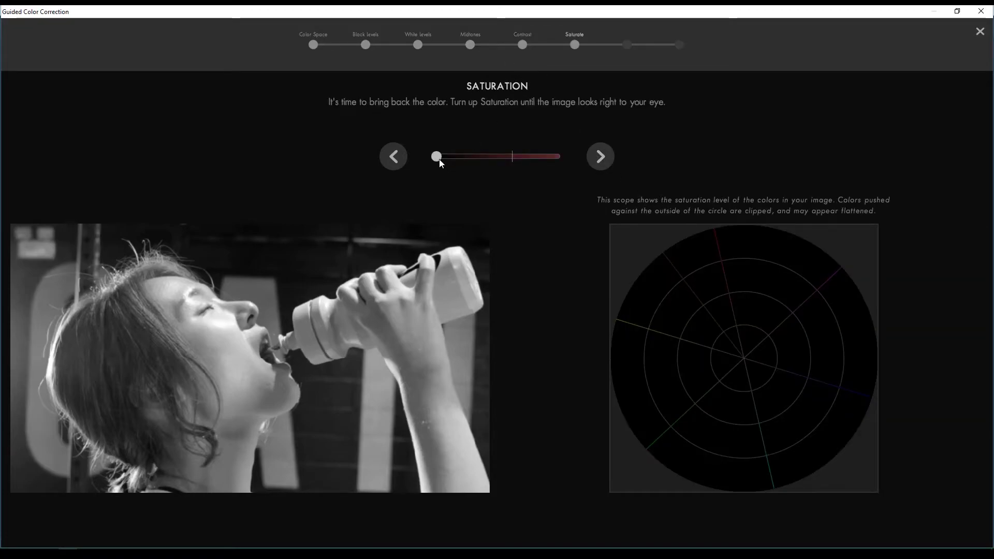
# Bring saturation up to a moderate level so the yellow bottle is vivid, then continue.
pyautogui.moveTo(438, 156); pyautogui.dragTo(511, 169)
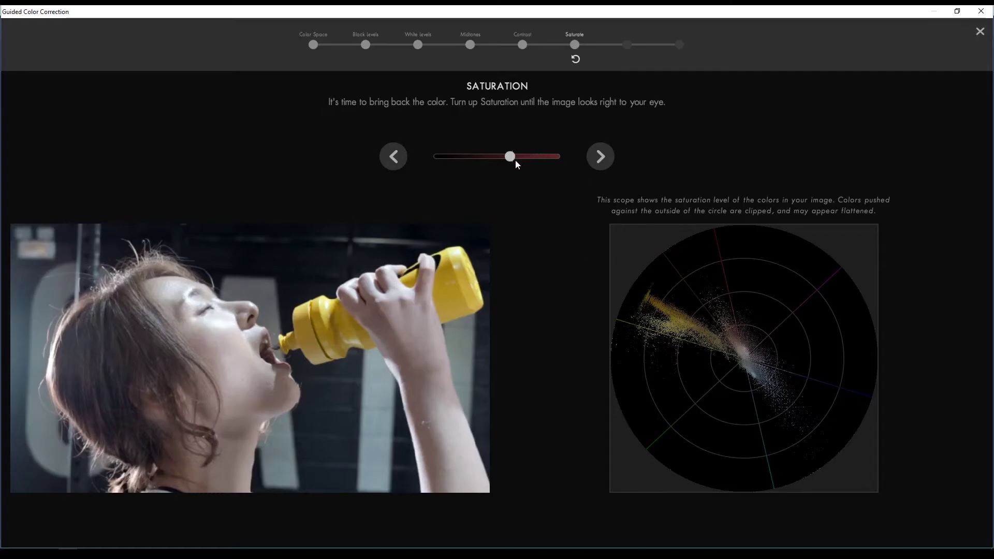
pyautogui.moveTo(515, 159); pyautogui.dragTo(562, 159)
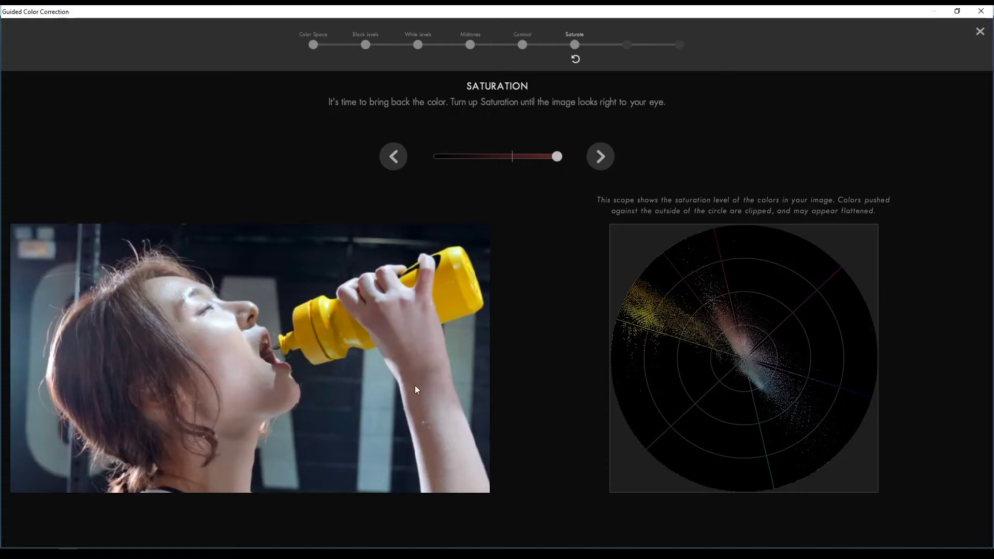
pyautogui.moveTo(537, 163); pyautogui.dragTo(514, 161)
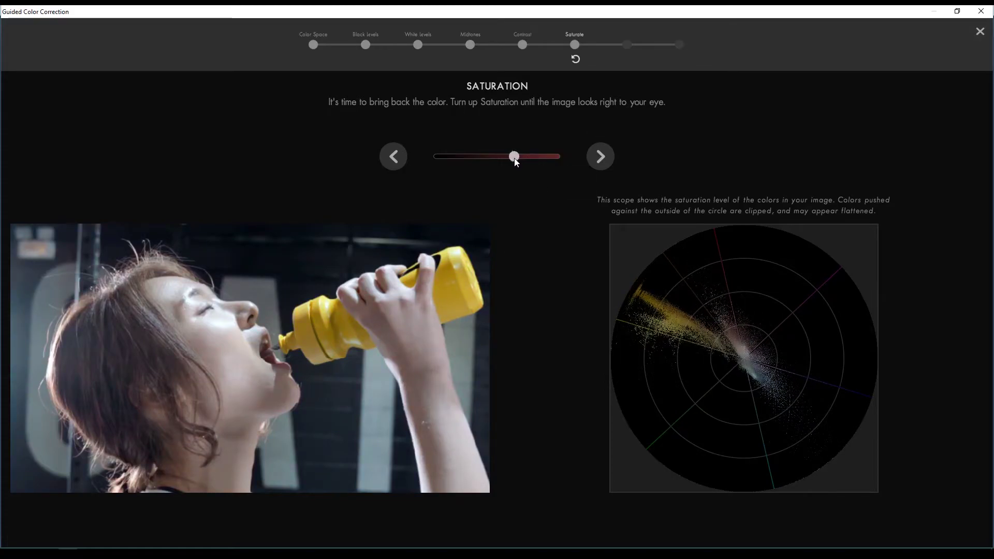
pyautogui.click(601, 158)
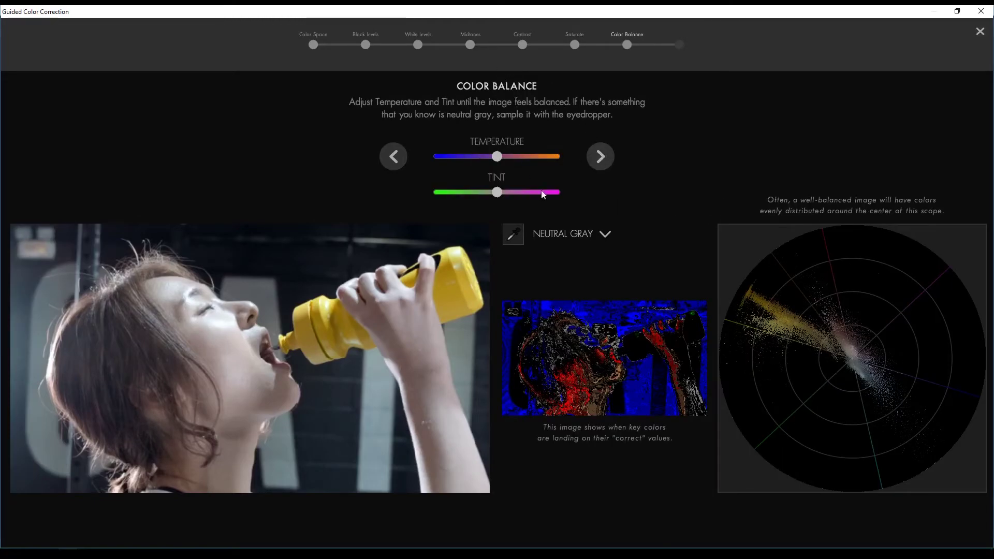
# Balance temperature and tint by sampling the woman's cheek as a SKIN TONE reference.
pyautogui.click(607, 235)
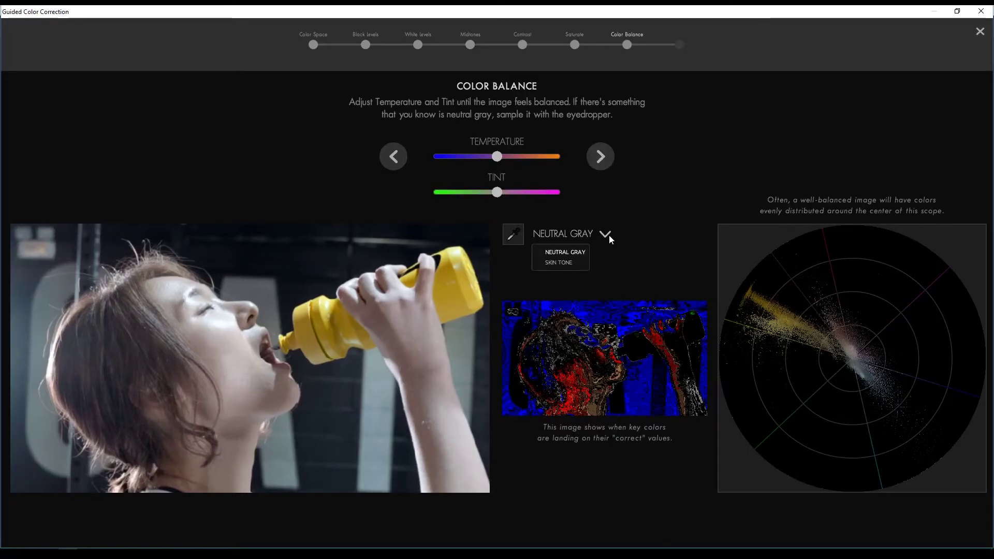
pyautogui.click(563, 263)
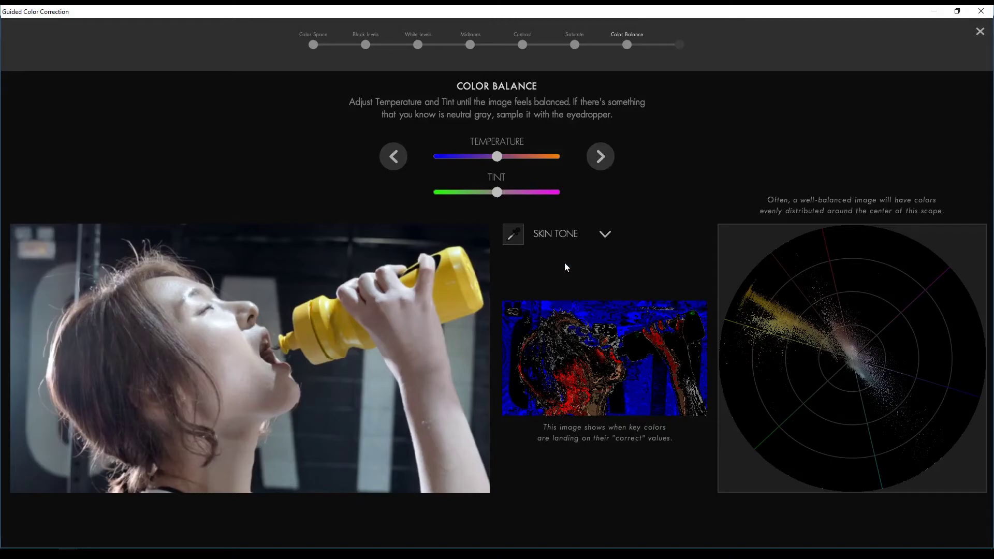
pyautogui.click(513, 235)
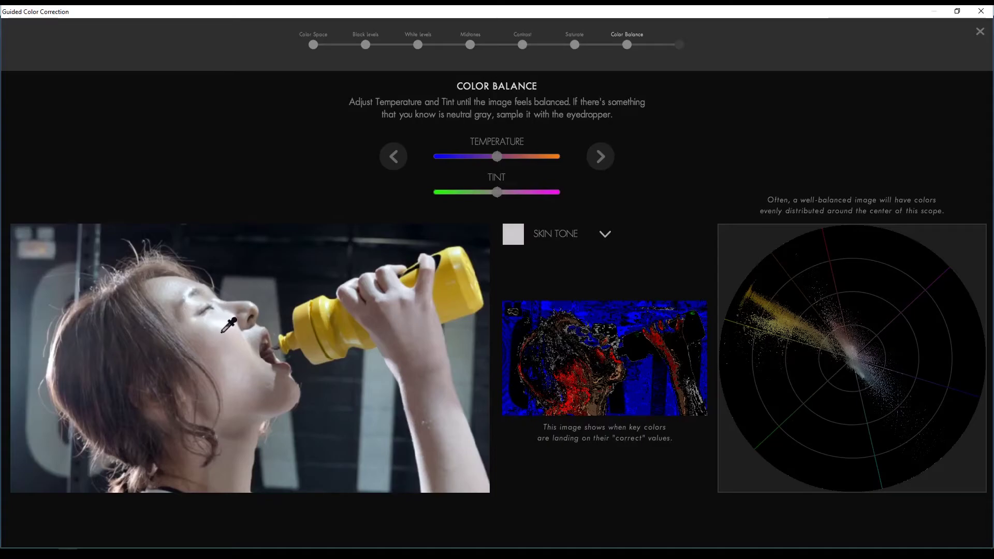
pyautogui.click(222, 333)
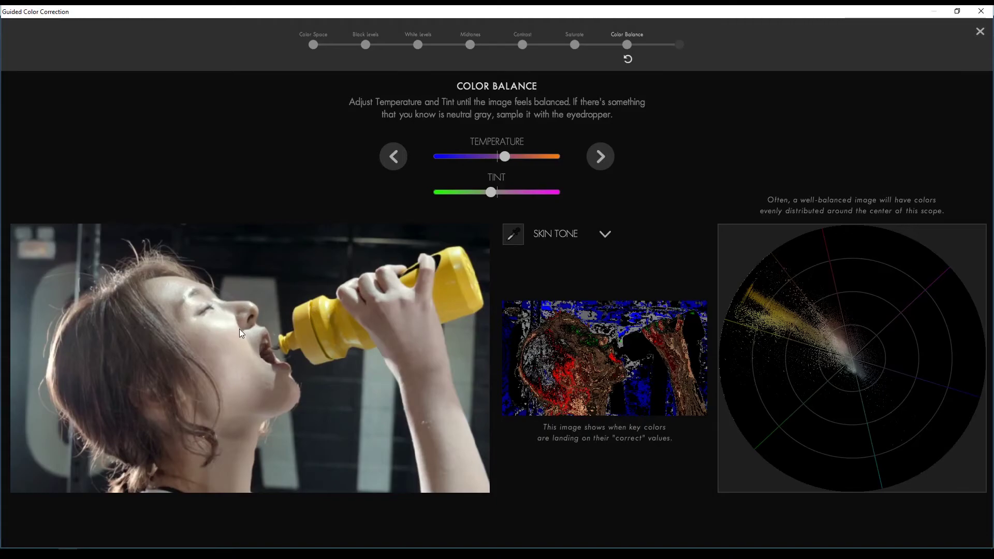
pyautogui.click(602, 156)
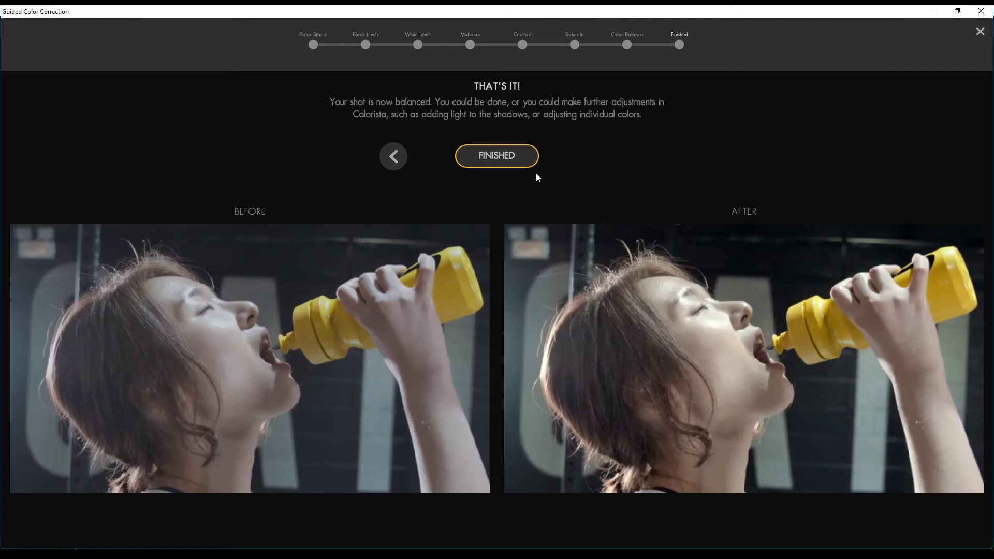
# Close the wizard and review the Colorista panel: Temperature 13.72, Tint -9.97.
pyautogui.click(507, 157)
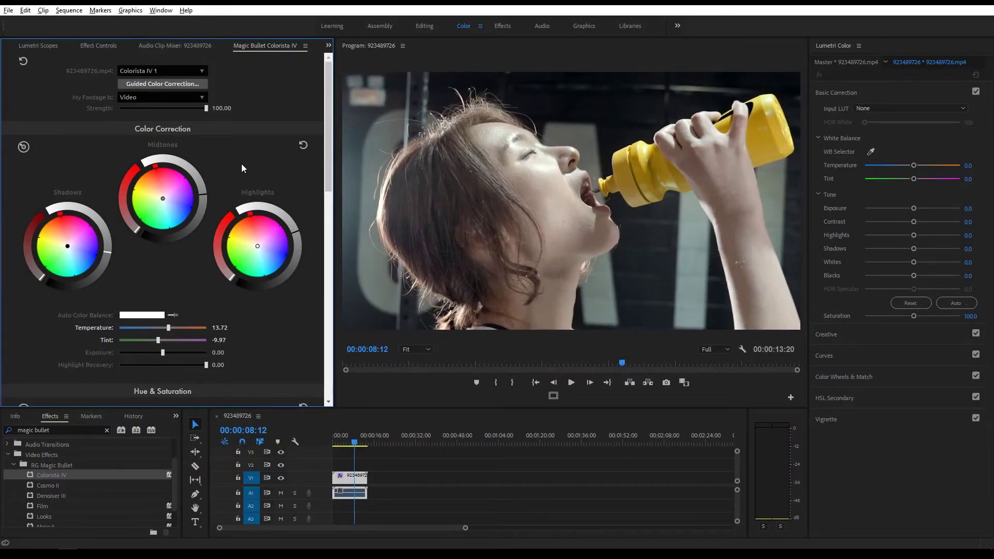
pyautogui.moveTo(329, 130); pyautogui.dragTo(332, 202)
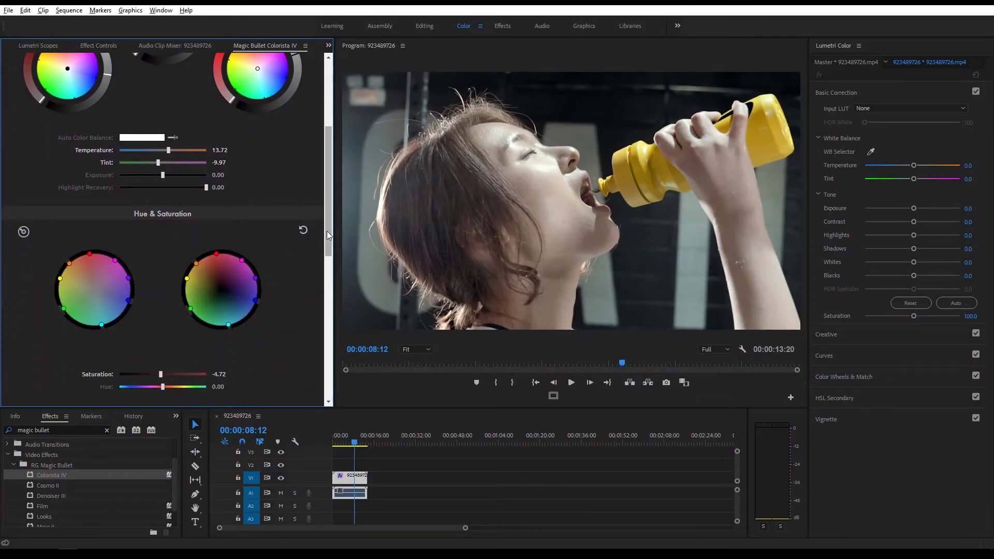
pyautogui.moveTo(327, 231); pyautogui.dragTo(325, 308)
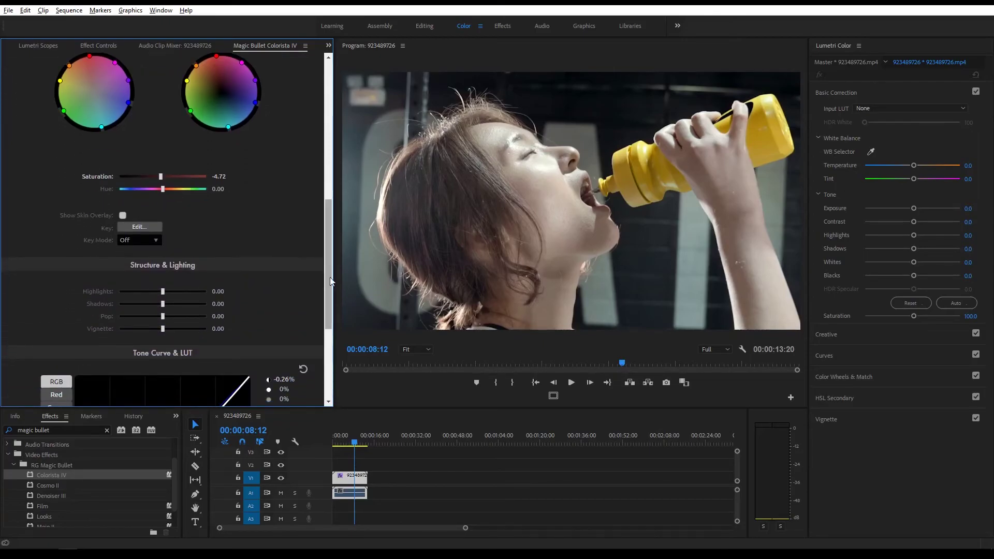
pyautogui.moveTo(330, 278); pyautogui.dragTo(335, 105)
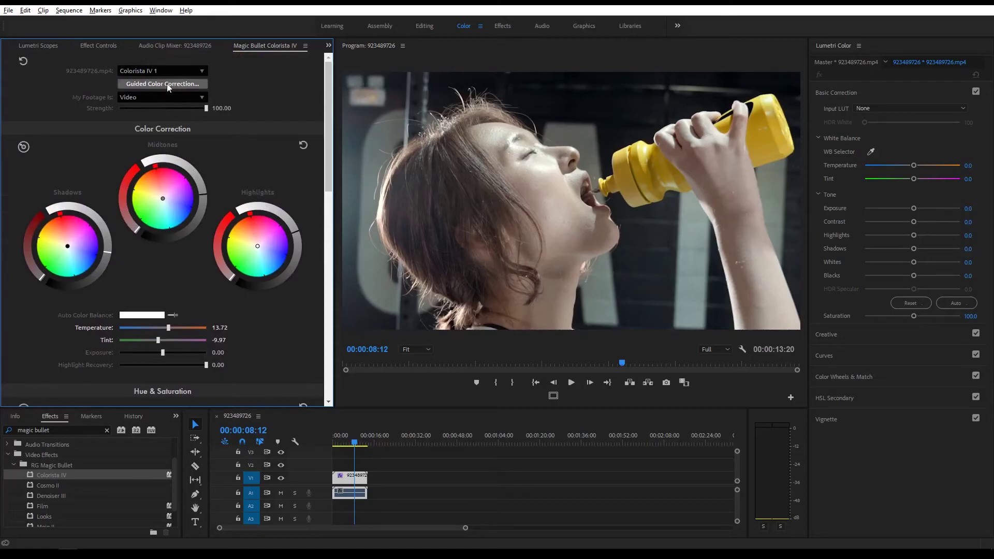